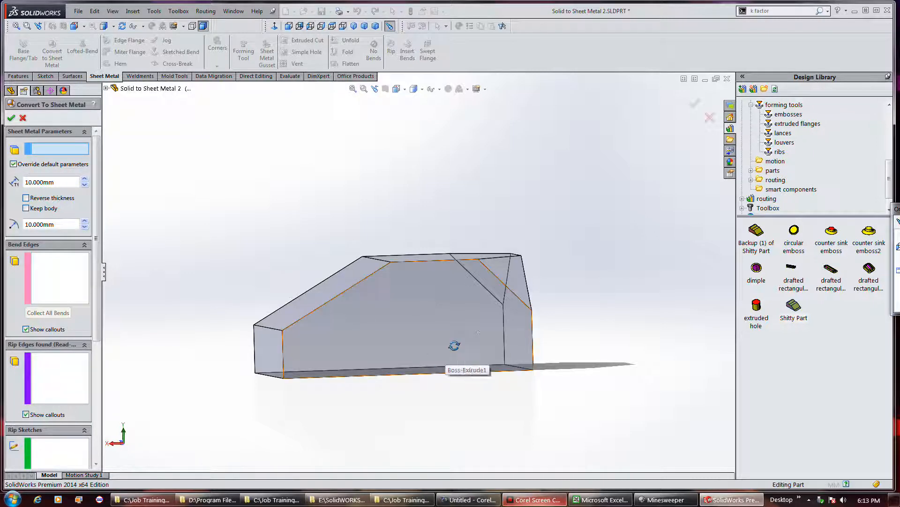
# - Select the solid's bottom face as the fixed face for the sheet metal conversion
pyautogui.moveTo(458, 368); pyautogui.dragTo(462, 315, button='middle')
pyautogui.click(396, 358)
pyautogui.moveTo(249, 170); pyautogui.dragTo(312, 266, button='middle')
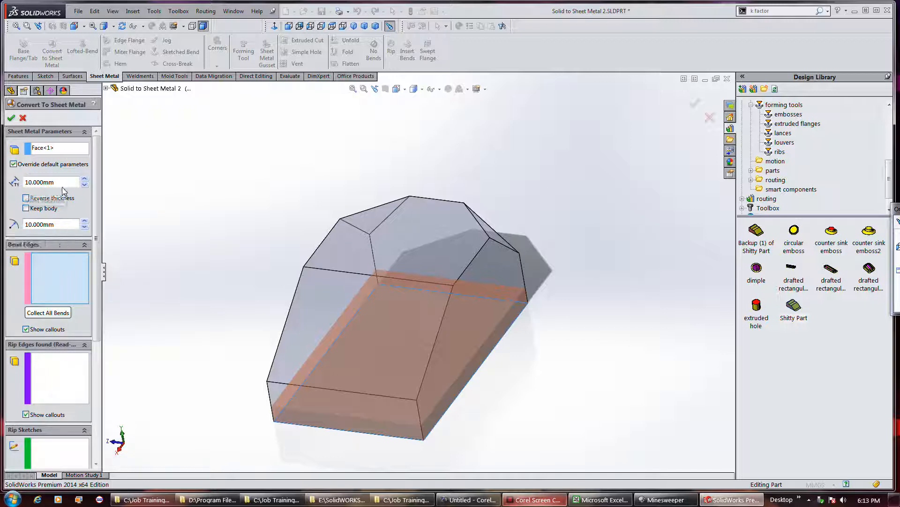
# - Set the default bend radius to 3 mm and the sheet thickness to 1.2 mm
pyautogui.moveTo(62, 224); pyautogui.dragTo(19, 228)
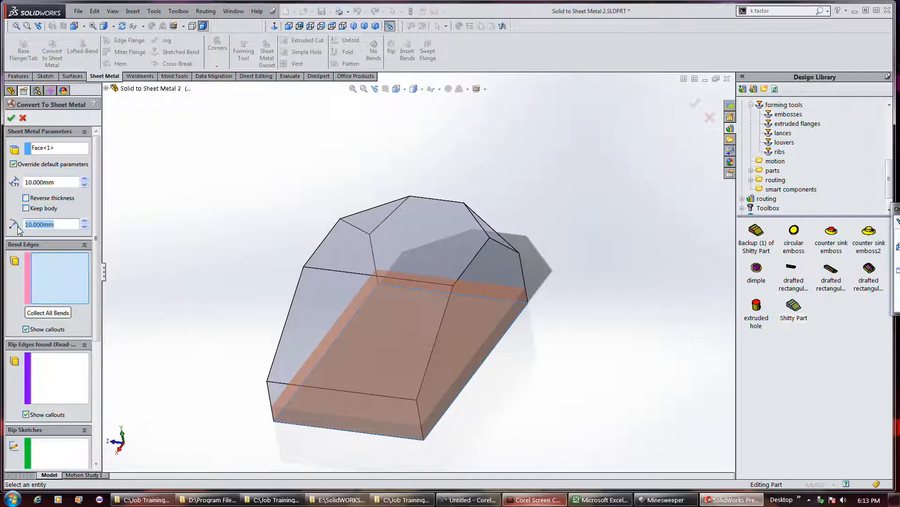
pyautogui.write('3')
pyautogui.click(67, 183)
pyautogui.write('1.2')
pyautogui.press('Return')
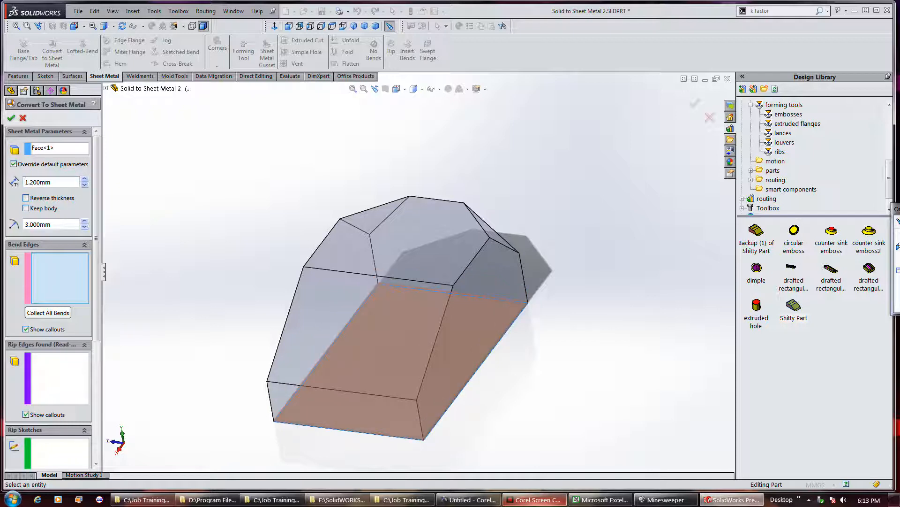
pyautogui.moveTo(291, 285); pyautogui.dragTo(311, 316, button='middle')
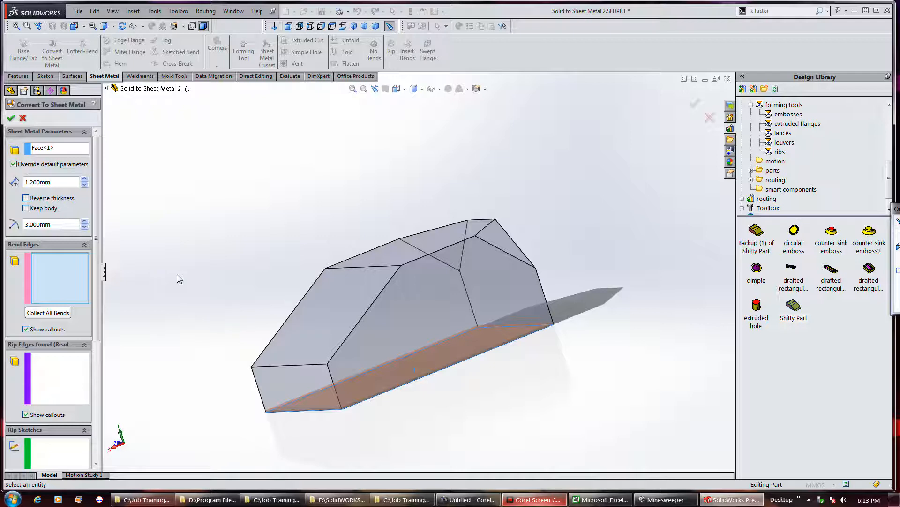
# - Change the sheet thickness to 2 mm
pyautogui.doubleClick(68, 185)
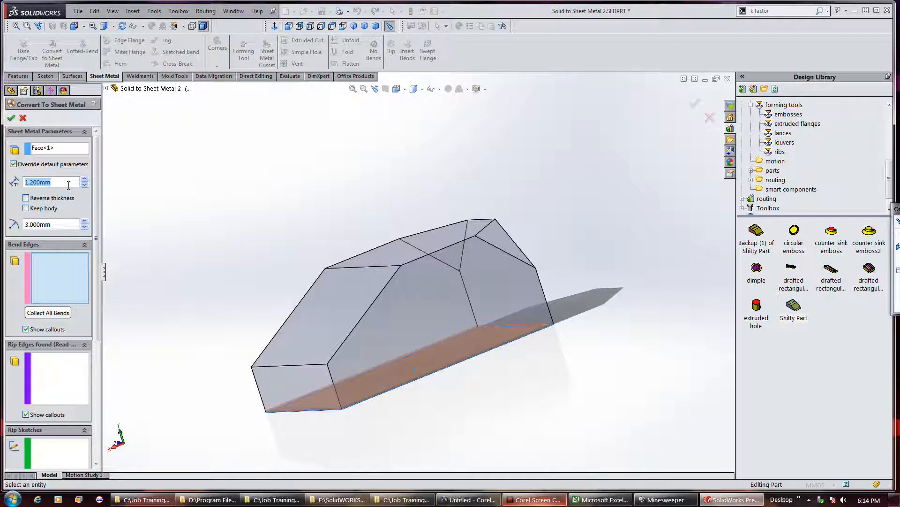
pyautogui.write('2')
pyautogui.press('Return')
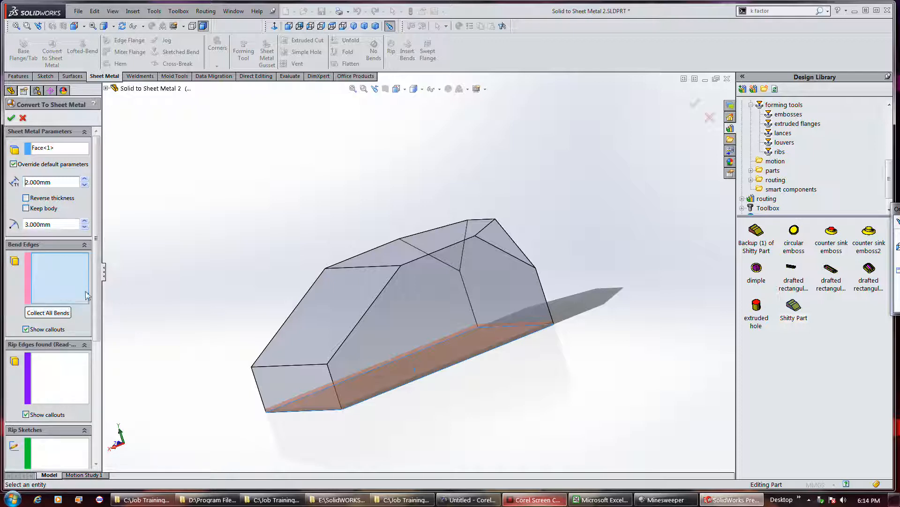
# - Select all four edges around the bottom face as bend edges
pyautogui.click(408, 387)
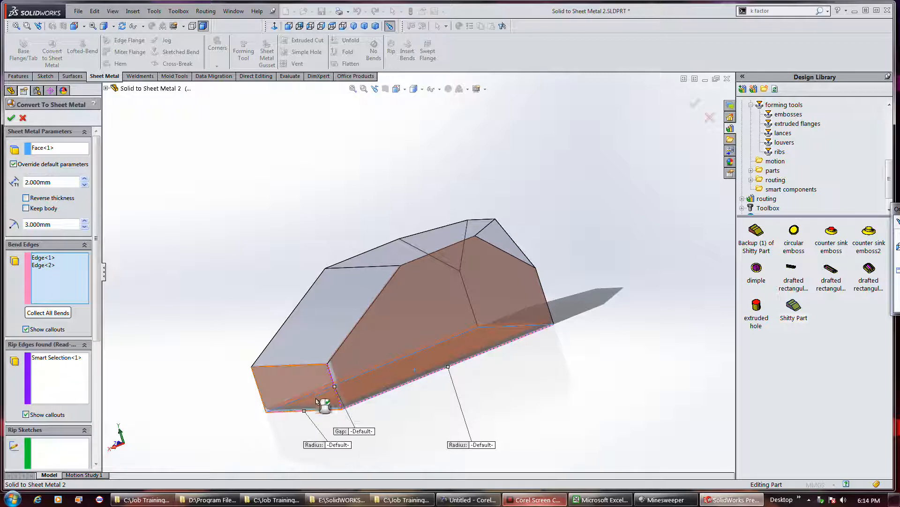
pyautogui.click(313, 395)
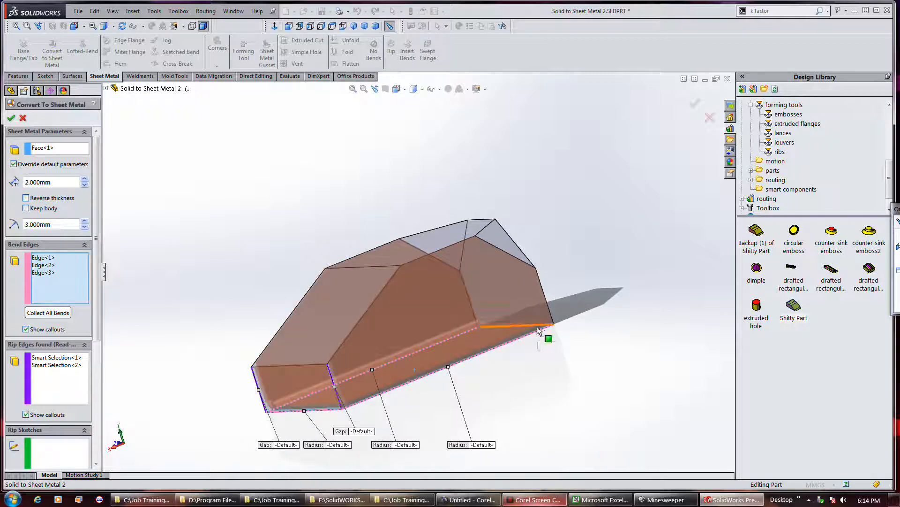
pyautogui.click(538, 330)
pyautogui.moveTo(580, 332); pyautogui.dragTo(613, 368, button='middle')
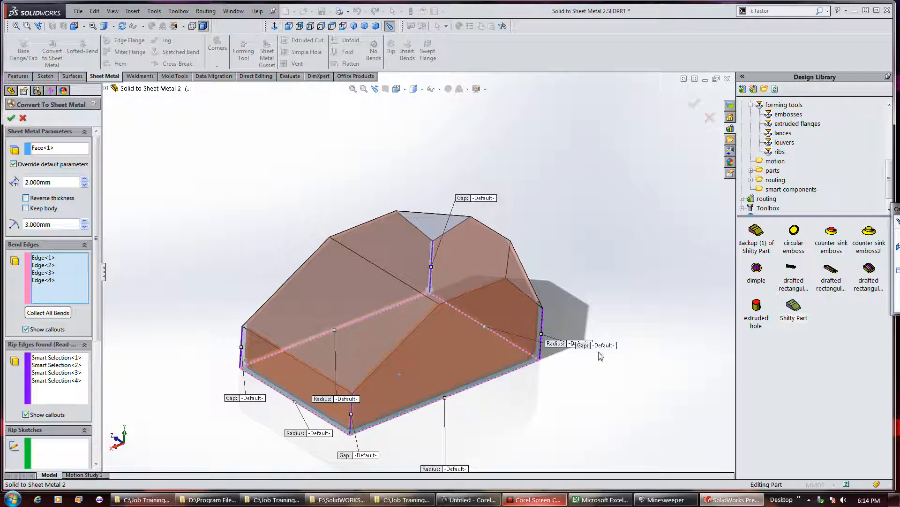
# - Add the two cross edges of the sloped face, at the low end wall and at the flat top, as bend edges
pyautogui.moveTo(605, 347); pyautogui.dragTo(580, 388, button='middle')
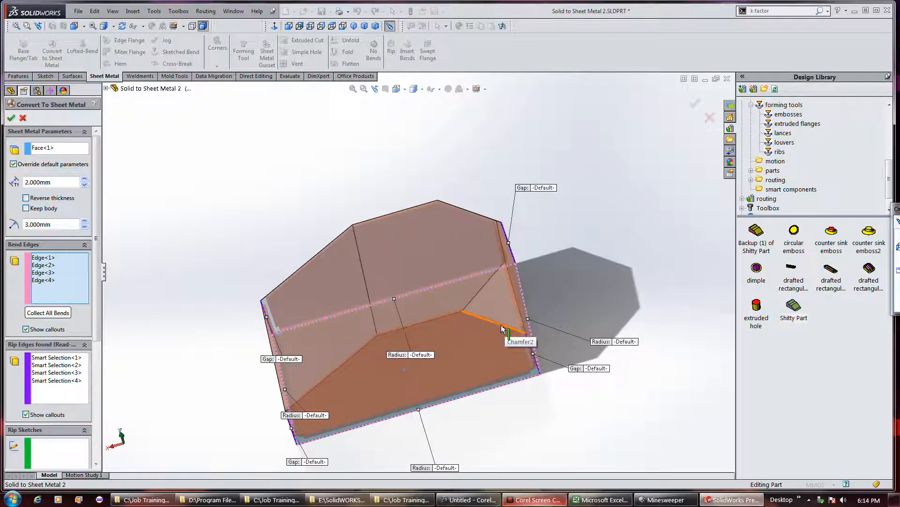
pyautogui.moveTo(313, 325); pyautogui.dragTo(351, 309, button='middle')
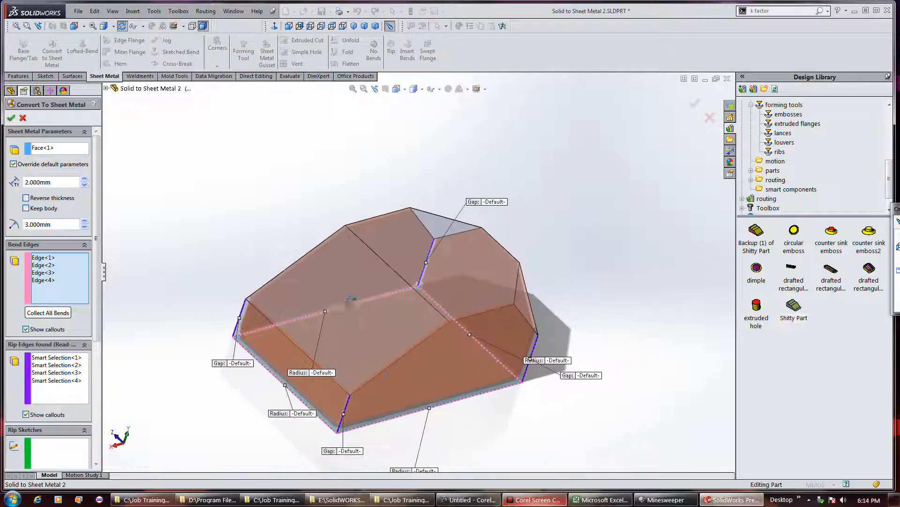
pyautogui.click(302, 351)
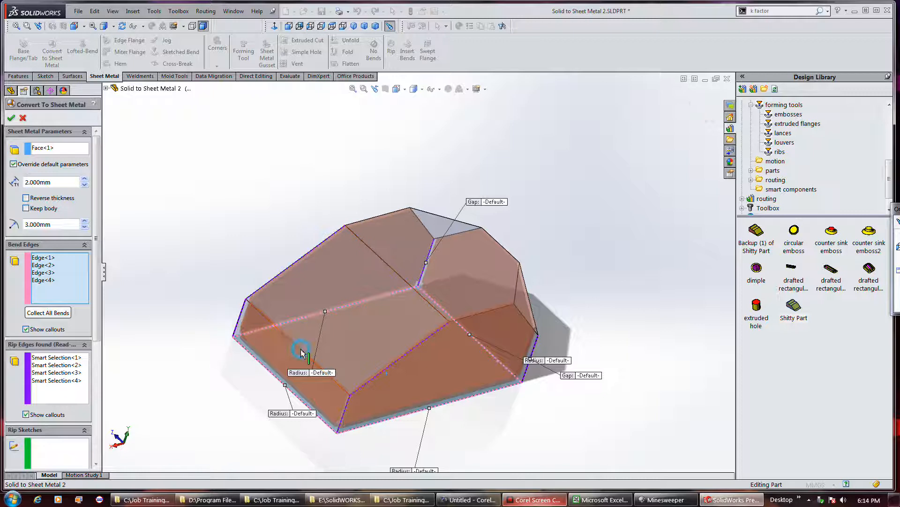
pyautogui.click(341, 330)
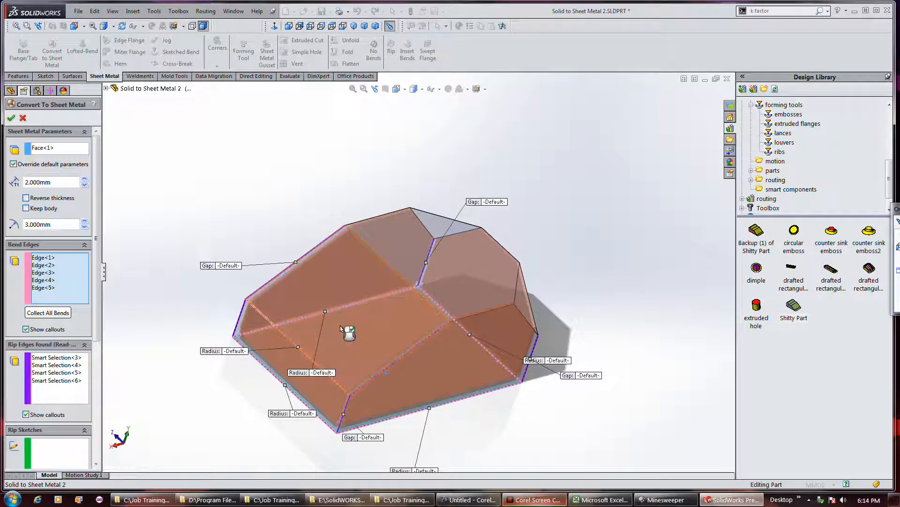
pyautogui.click(431, 293)
# - Add the edges joining the corner chamfer faces to the tall end wall as bends and finish the conversion
pyautogui.moveTo(469, 300); pyautogui.dragTo(497, 281, button='middle')
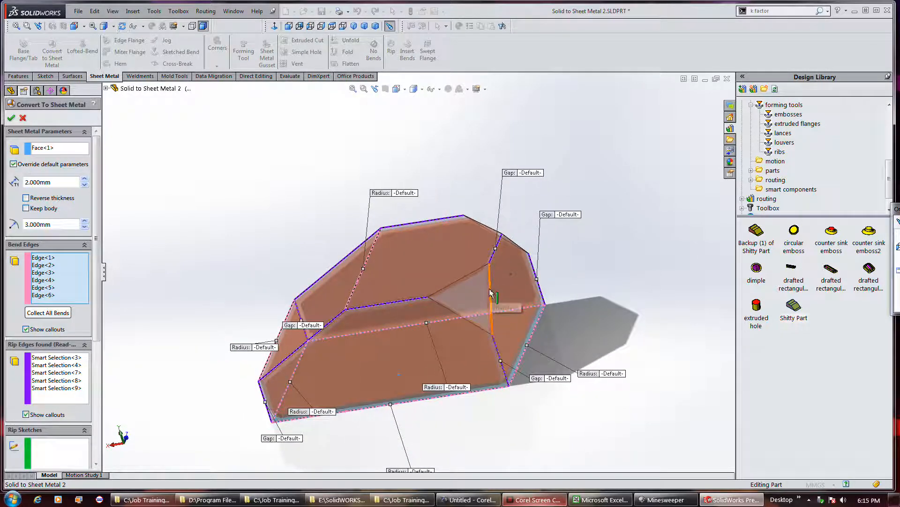
pyautogui.click(545, 278)
pyautogui.moveTo(543, 278); pyautogui.dragTo(479, 282, button='middle')
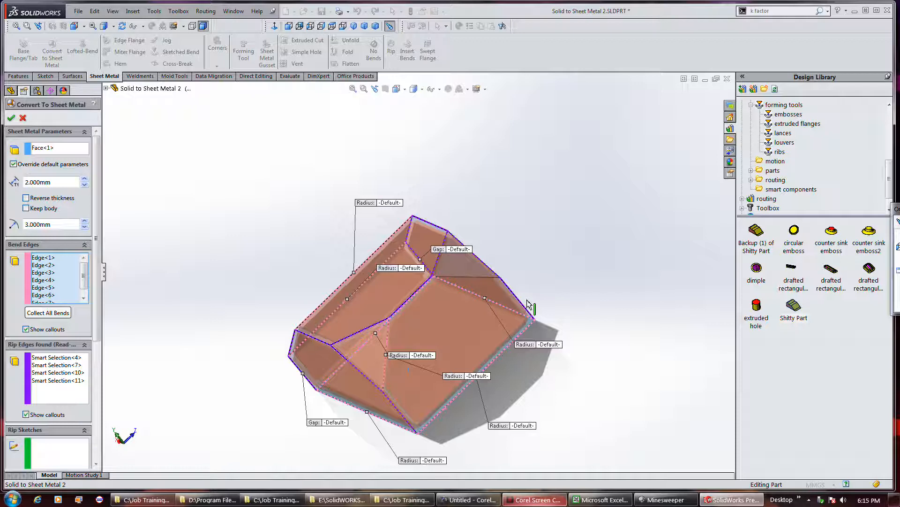
pyautogui.moveTo(527, 301); pyautogui.dragTo(605, 246, button='middle')
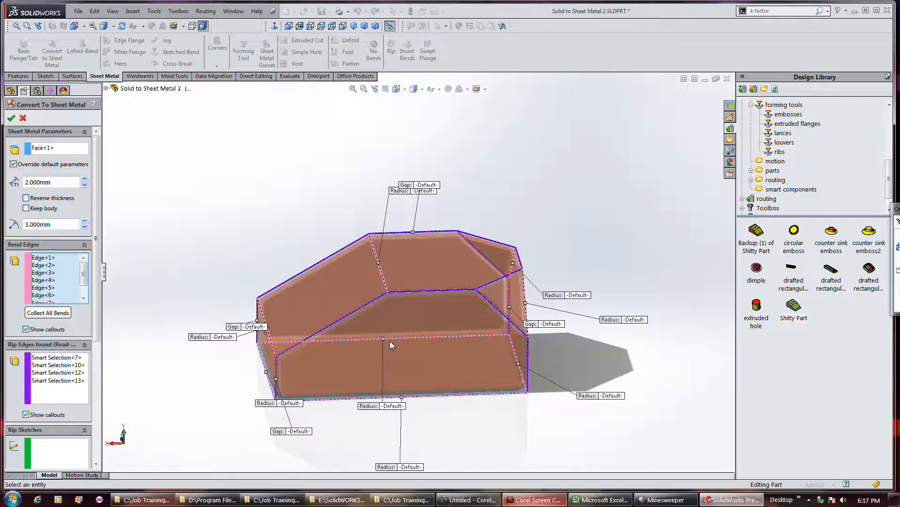
pyautogui.moveTo(313, 327)
pyautogui.mouseDown(button='middle')
pyautogui.moveTo(337, 322)
pyautogui.moveTo(325, 333)
pyautogui.mouseUp(button='middle')
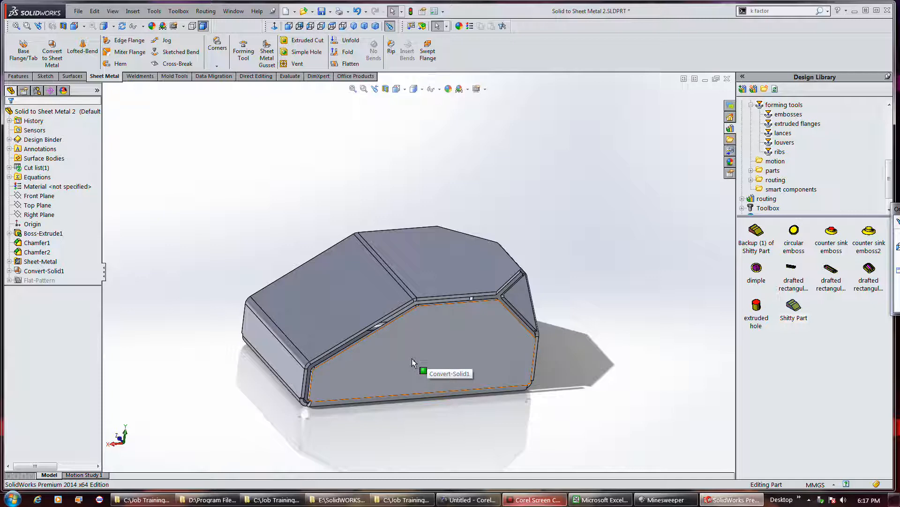
# - Inspect the converted body and check the bend parameters of the Sheet-Metal feature
pyautogui.moveTo(413, 364); pyautogui.dragTo(448, 361, button='middle')
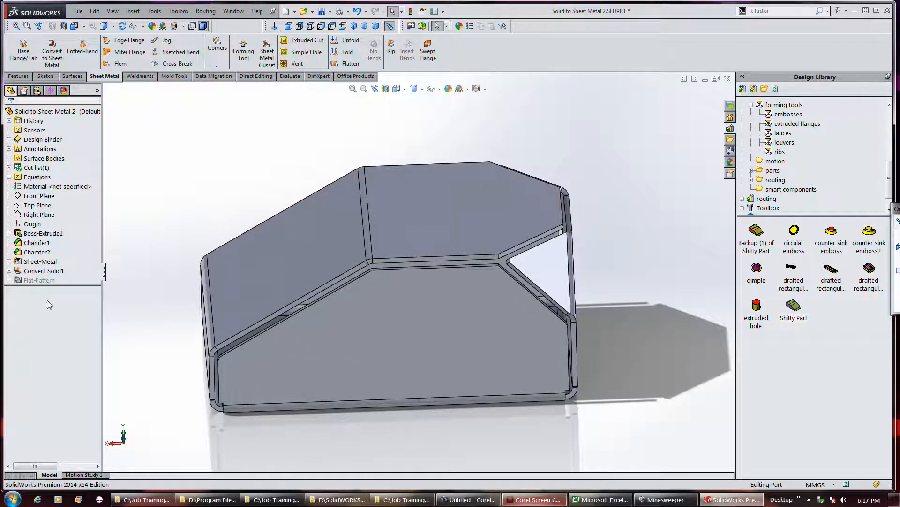
pyautogui.rightClick(52, 261)
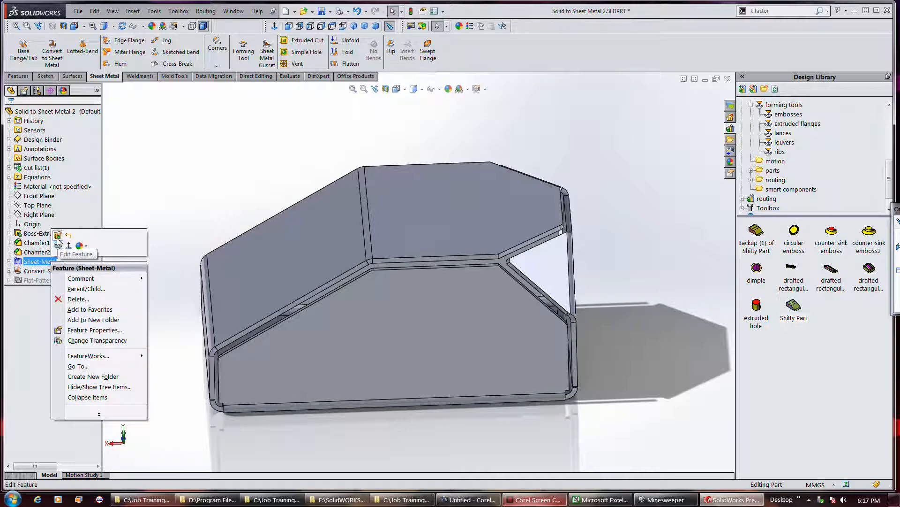
pyautogui.click(57, 236)
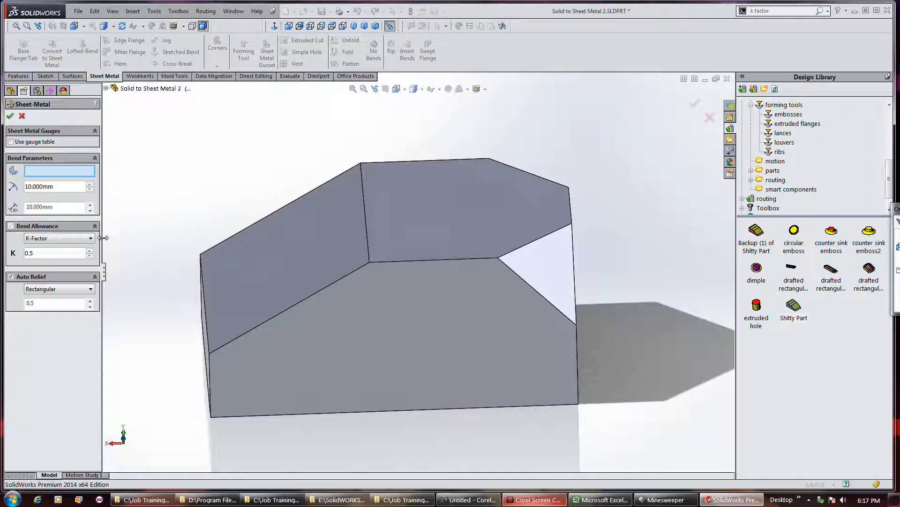
pyautogui.click(10, 117)
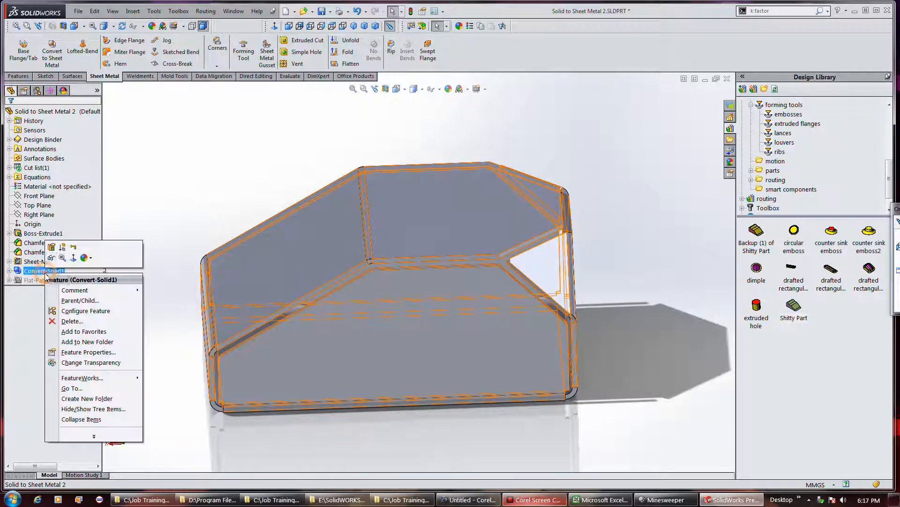
# - Open the Convert-Solid1 feature for editing and bring up its corner defaults
pyautogui.rightClick(45, 271)
pyautogui.click(51, 248)
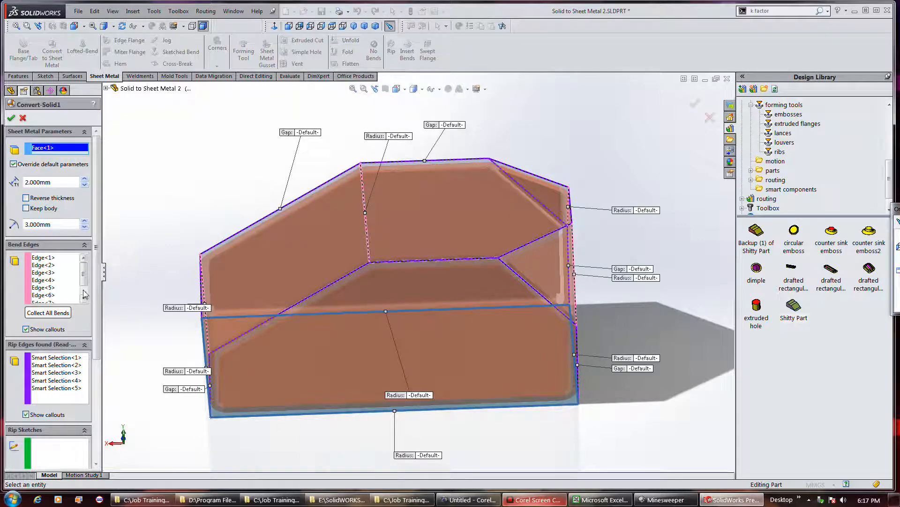
pyautogui.moveTo(96, 292); pyautogui.dragTo(101, 389)
# - Try the overlap and underlap corner types for the rips in Convert-Solid1
pyautogui.click(43, 379)
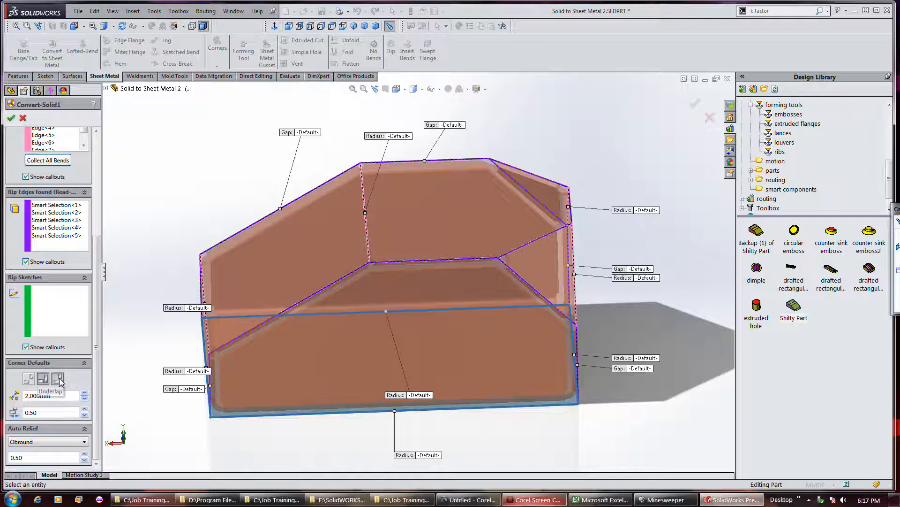
pyautogui.click(60, 380)
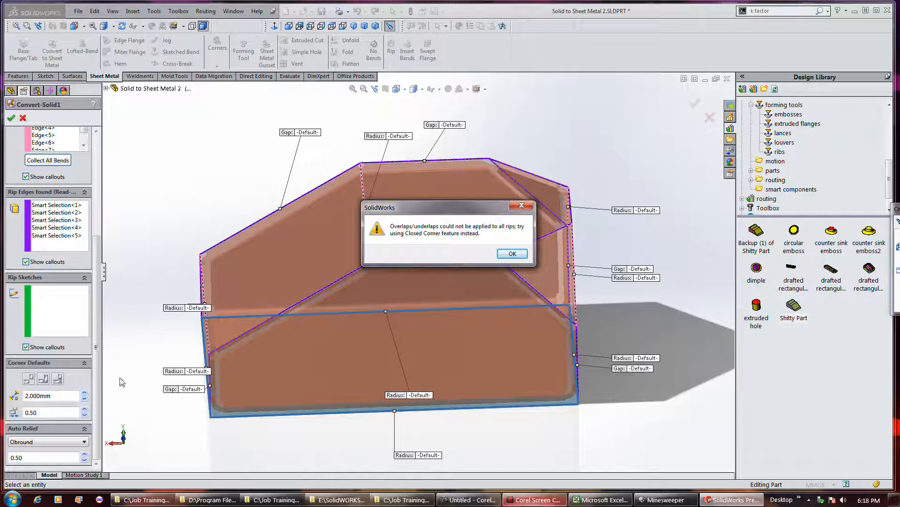
pyautogui.click(512, 254)
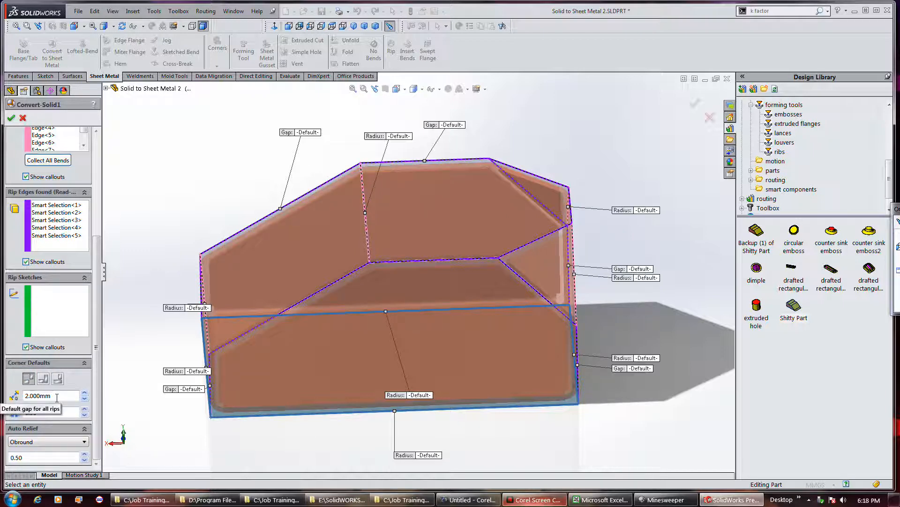
# - Set the default gap for all rips to 0.5 mm and apply the edited conversion
pyautogui.moveTo(59, 397); pyautogui.dragTo(18, 396)
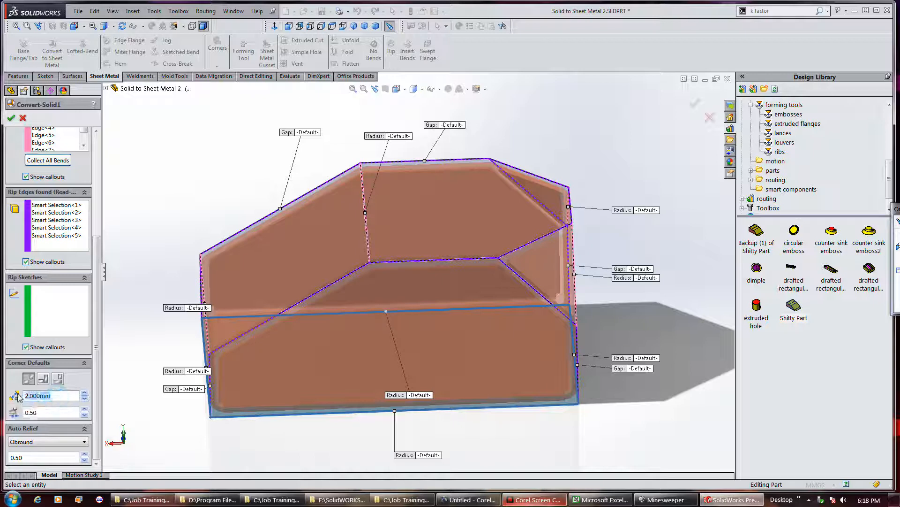
pyautogui.press('BackSpace')
pyautogui.write('.5')
pyautogui.press('Return')
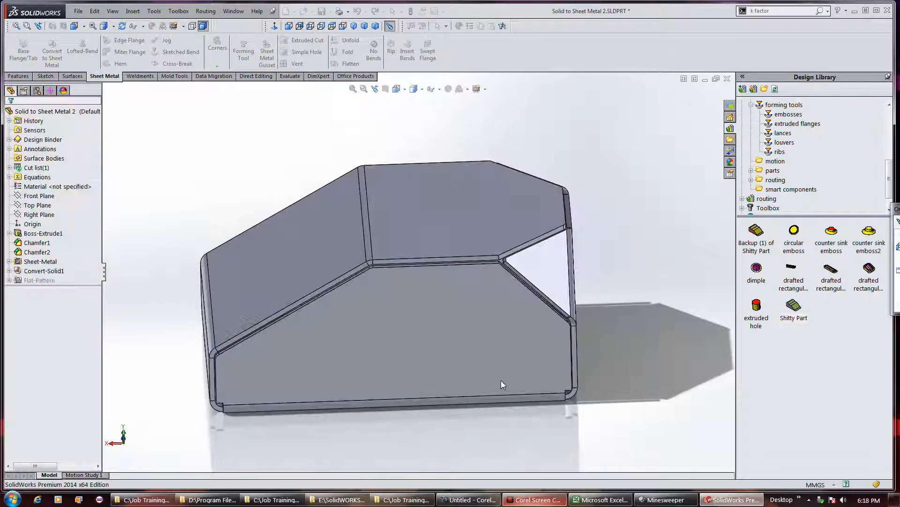
pyautogui.moveTo(502, 384); pyautogui.dragTo(646, 358, button='middle')
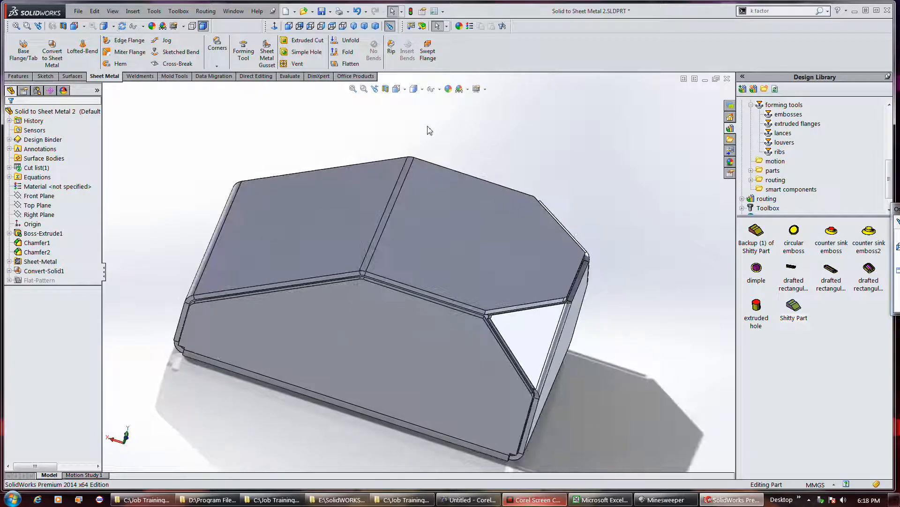
# - Flatten the sheet metal part and examine the whole flat pattern
pyautogui.click(347, 63)
pyautogui.scroll(3, 489, 161)
pyautogui.moveTo(489, 161); pyautogui.dragTo(556, 196, button='middle')
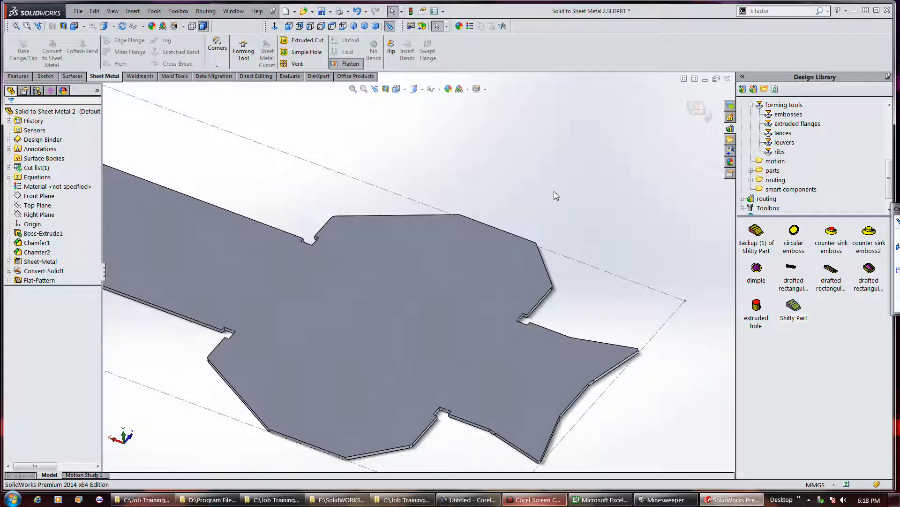
pyautogui.scroll(3, 556, 196)
pyautogui.scroll(-2, 556, 196)
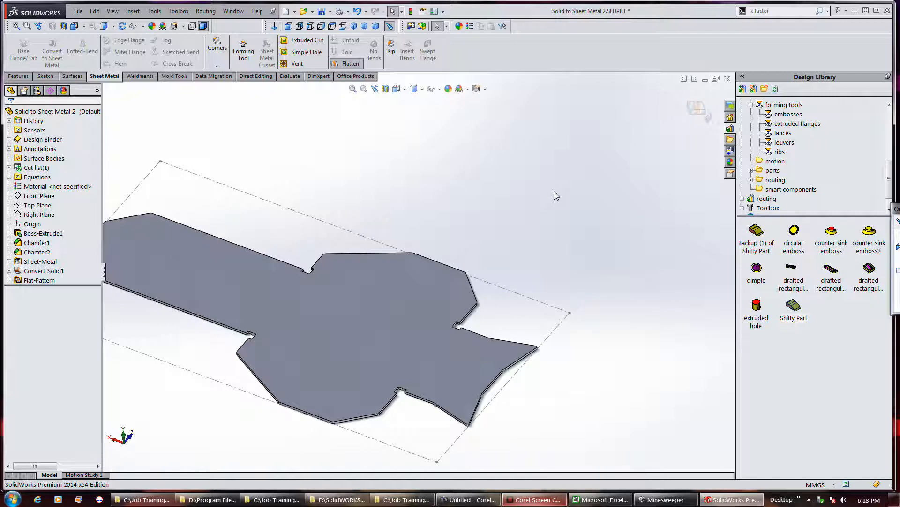
pyautogui.scroll(1, 556, 196)
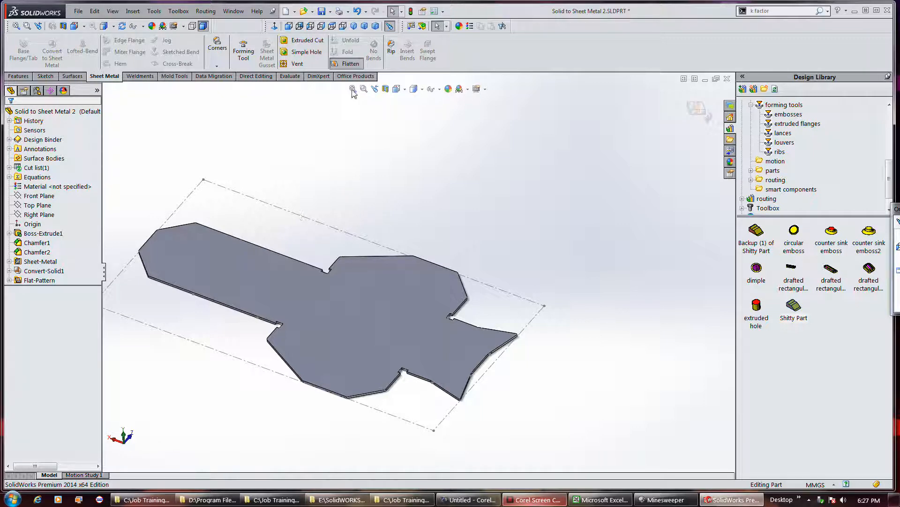
# - Return the part to its folded state and inspect its bends and rip gaps from several sides
pyautogui.click(347, 63)
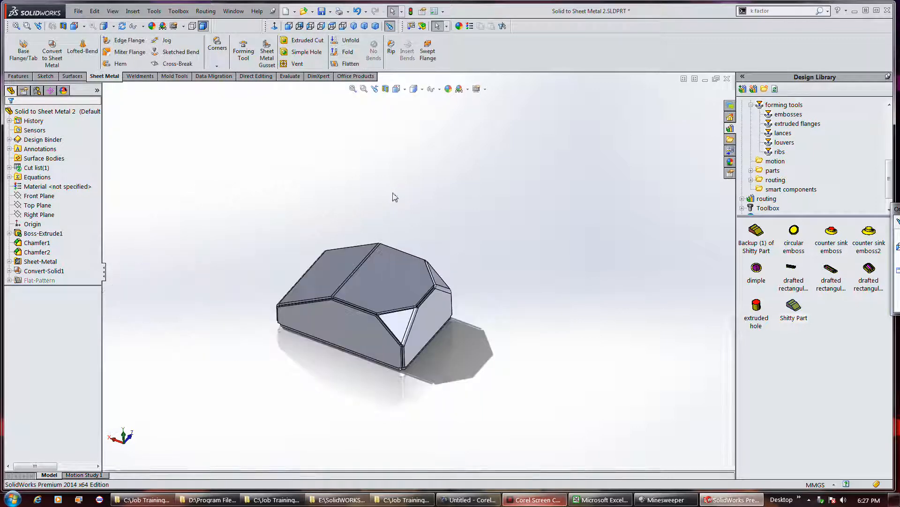
pyautogui.moveTo(252, 331); pyautogui.dragTo(442, 324, button='middle')
pyautogui.moveTo(270, 241); pyautogui.dragTo(250, 283, button='middle')
pyautogui.moveTo(449, 376); pyautogui.dragTo(488, 354, button='middle')
pyautogui.moveTo(331, 350); pyautogui.dragTo(280, 290, button='middle')
pyautogui.scroll(-3, 300, 299)
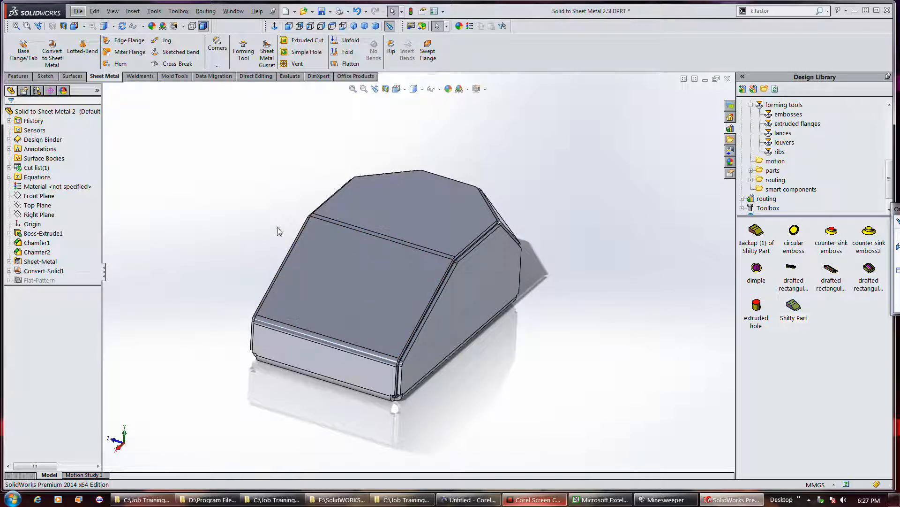
pyautogui.click(53, 271)
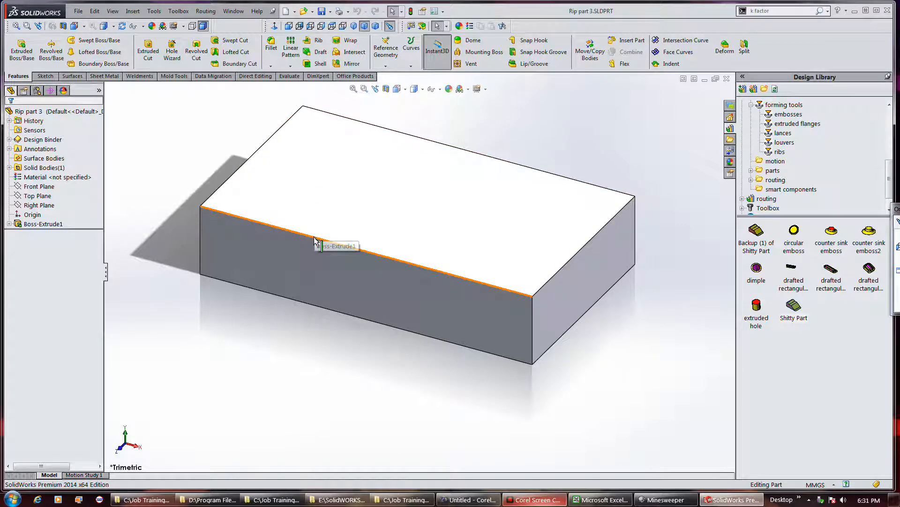
pyautogui.press('f')
pyautogui.scroll(-2, 273, 109)
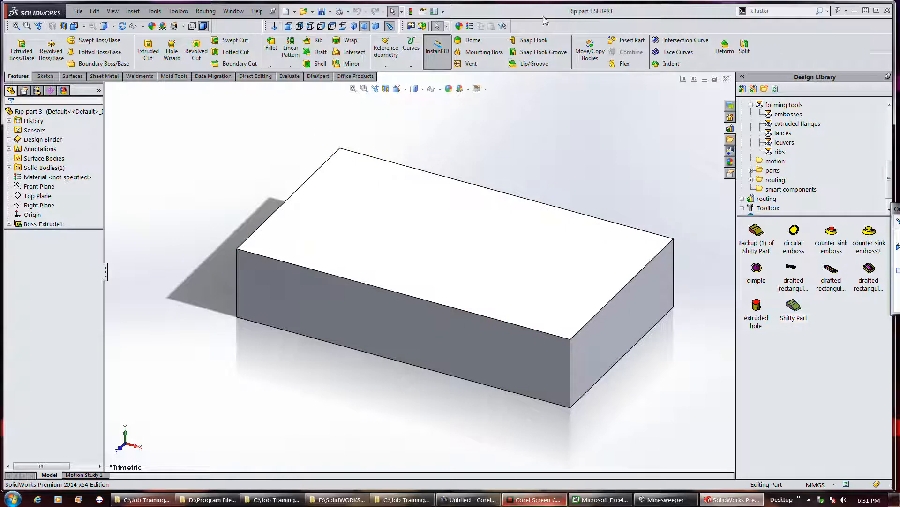
# - Sketch a line across the block's top face joining the midpoints of its two short edges, and close the sketch
pyautogui.moveTo(581, 16)
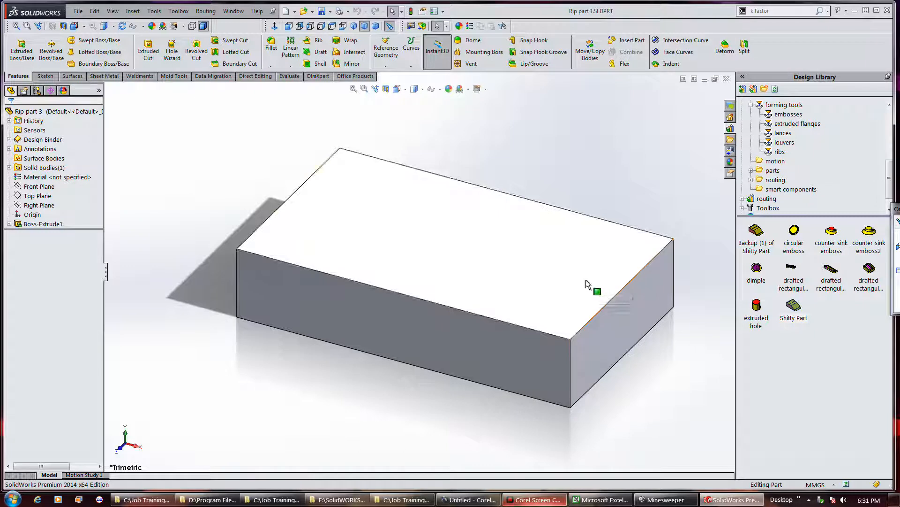
pyautogui.moveTo(800, 321)
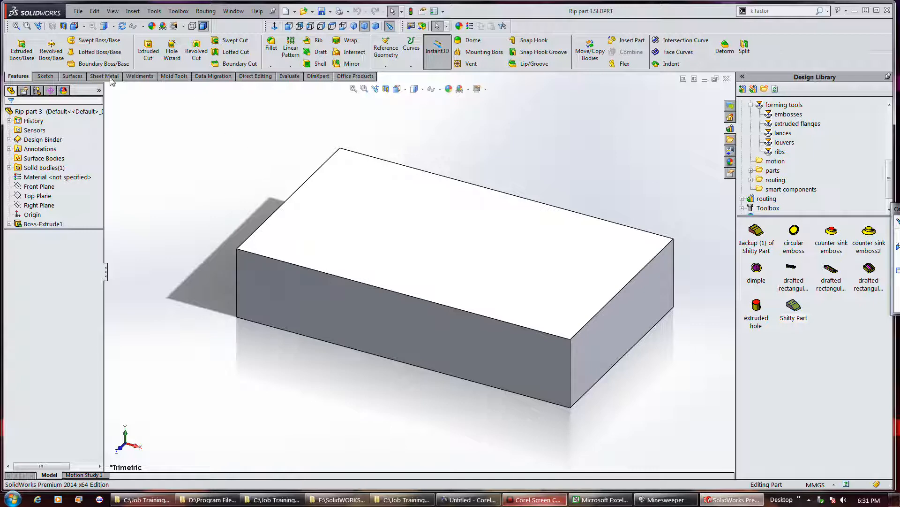
pyautogui.click(48, 78)
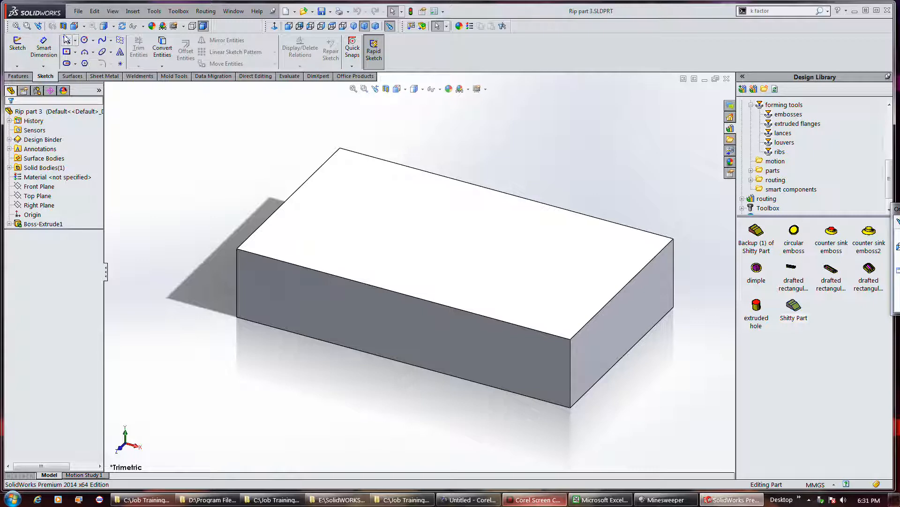
pyautogui.click(67, 40)
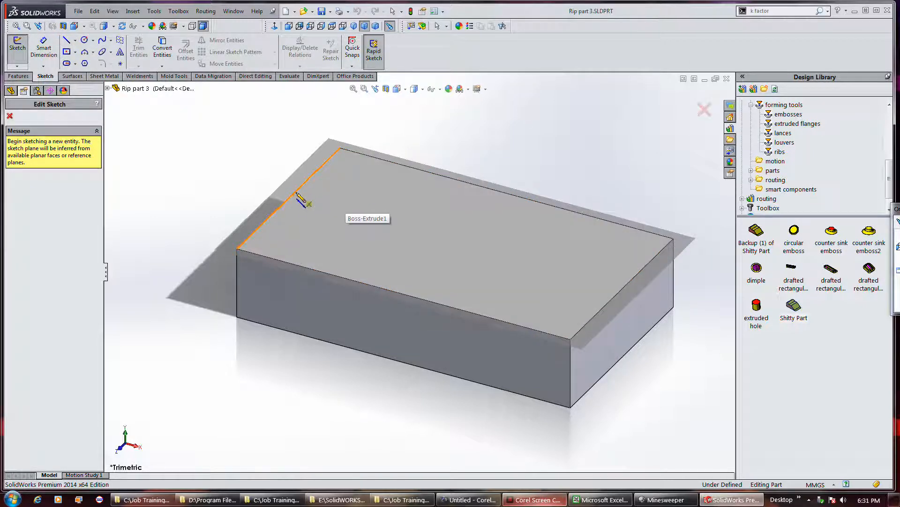
pyautogui.click(288, 198)
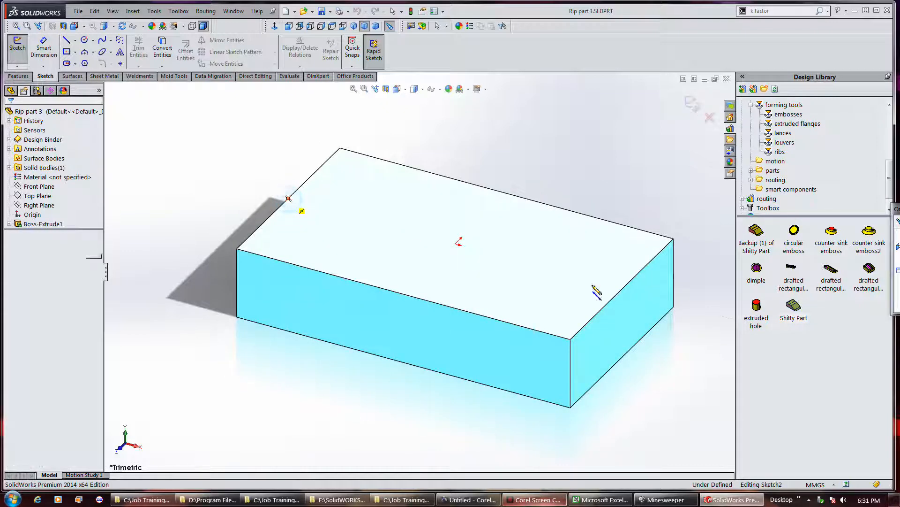
pyautogui.click(622, 289)
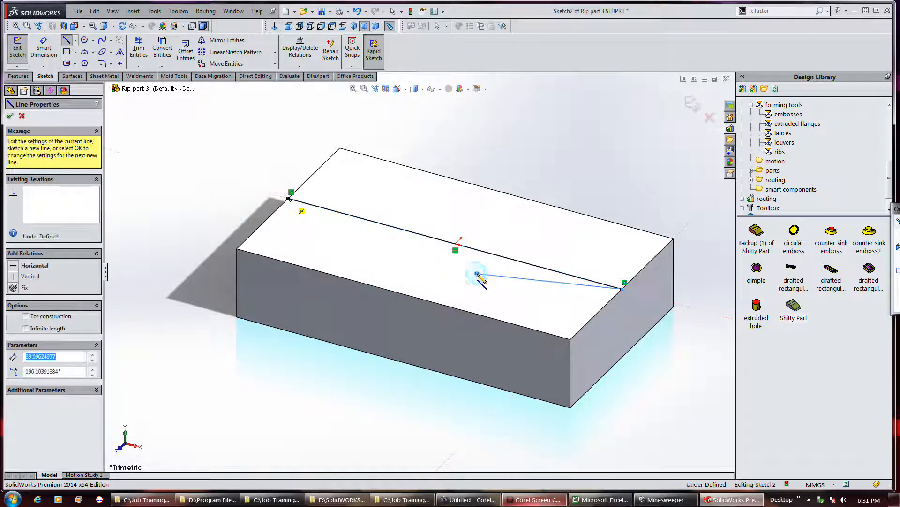
pyautogui.press('Escape')
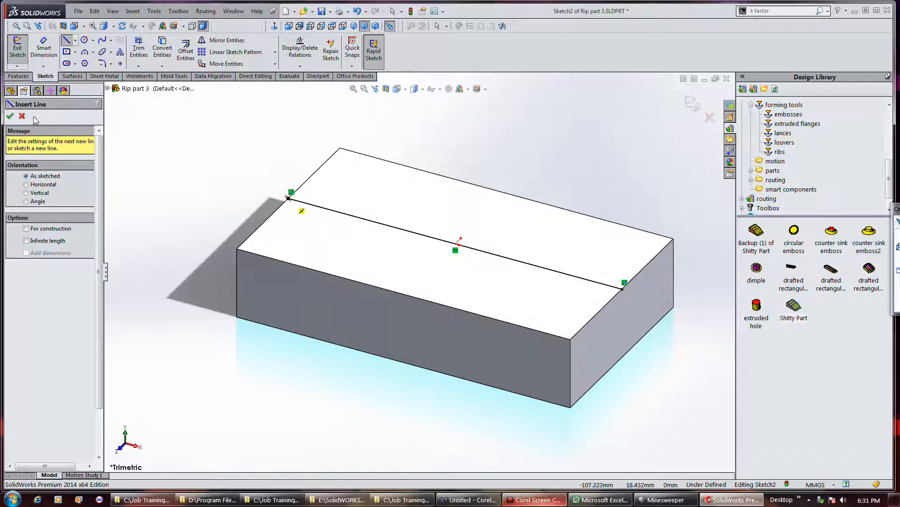
pyautogui.click(10, 116)
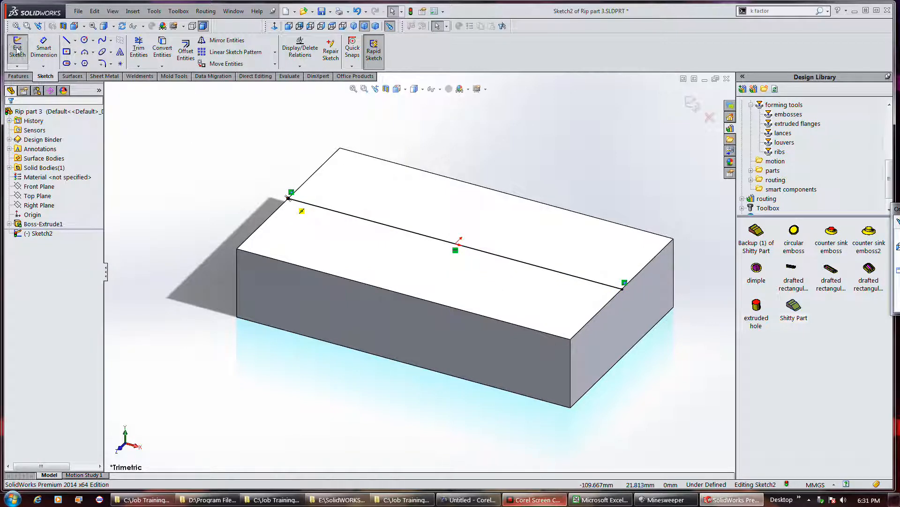
pyautogui.click(18, 50)
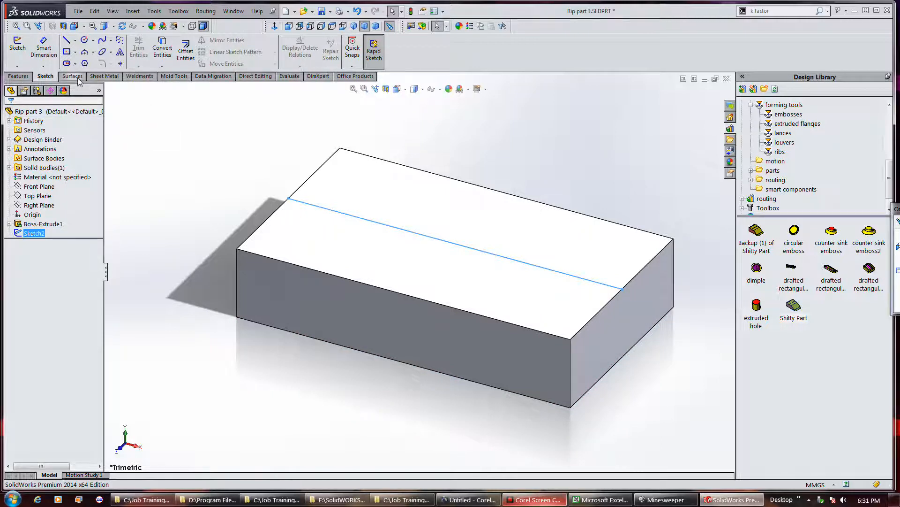
# - Start converting the block to sheet metal with its bottom face as the fixed face
pyautogui.click(104, 76)
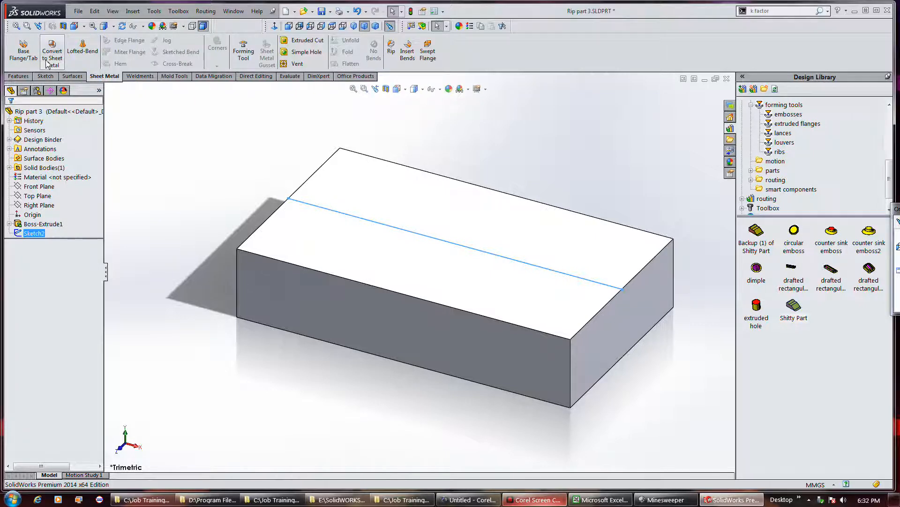
pyautogui.click(50, 59)
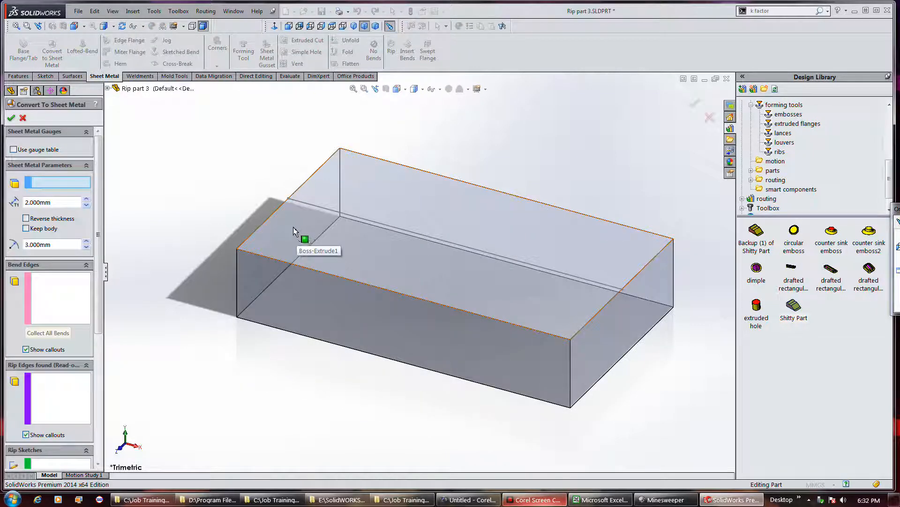
pyautogui.moveTo(605, 339); pyautogui.dragTo(551, 243, button='middle')
pyautogui.click(552, 244)
pyautogui.moveTo(452, 267); pyautogui.dragTo(377, 257, button='middle')
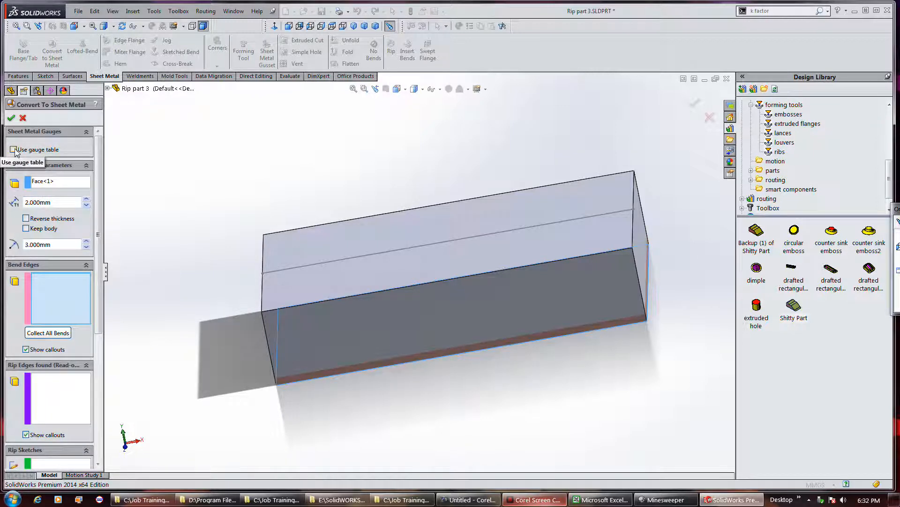
# - Base the conversion on the gauge table SAMPLE TABLE - ALUMINUM - METRIC UNITS and choose Gauge 18
pyautogui.click(37, 151)
pyautogui.click(62, 163)
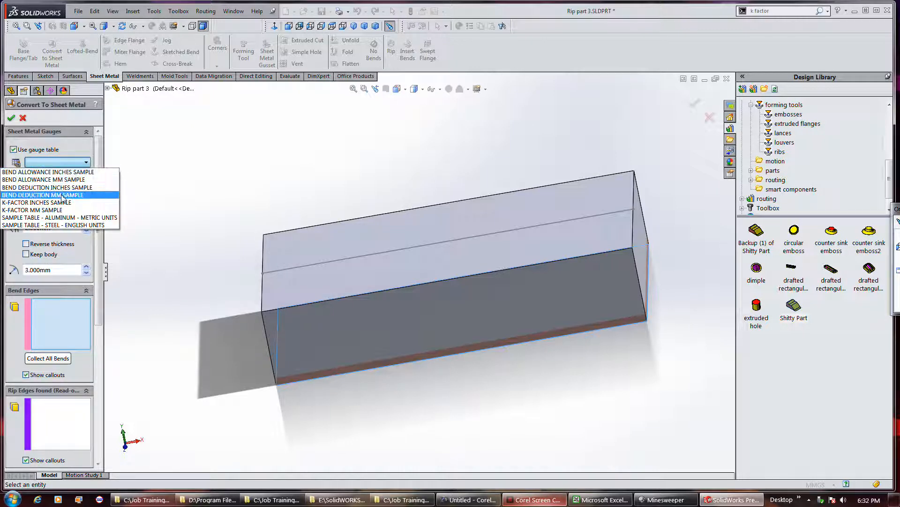
pyautogui.click(61, 218)
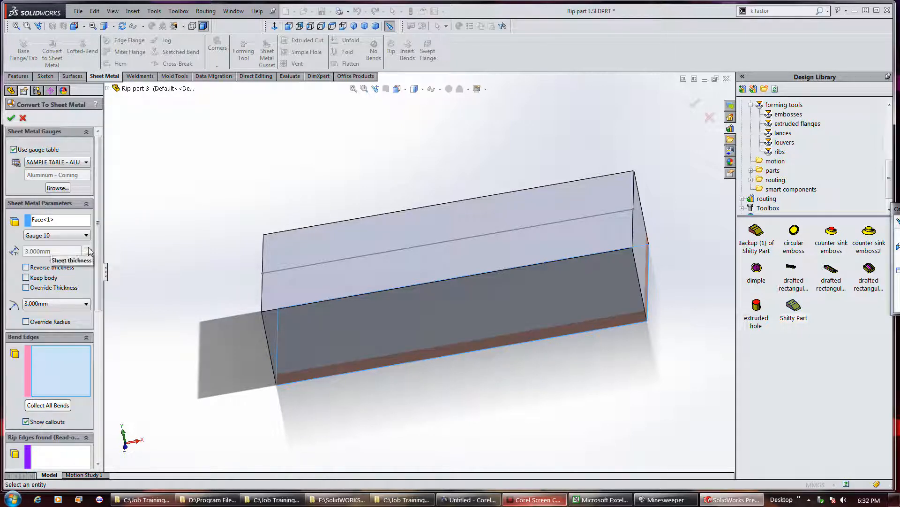
pyautogui.click(75, 235)
pyautogui.click(64, 275)
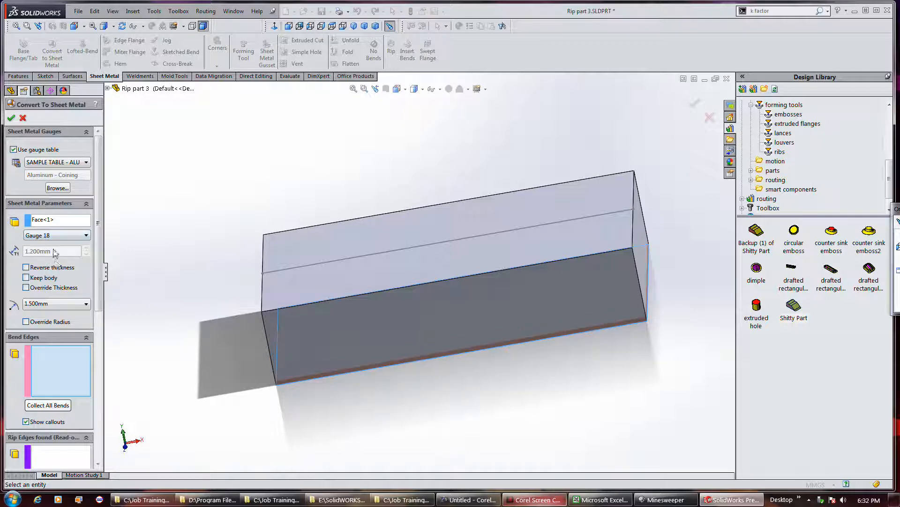
# - Assign the line sketched across the top face as the rip sketch of the conversion
pyautogui.moveTo(450, 402)
pyautogui.mouseDown(button='middle')
pyautogui.moveTo(400, 402)
pyautogui.moveTo(396, 388)
pyautogui.moveTo(434, 406)
pyautogui.mouseUp(button='middle')
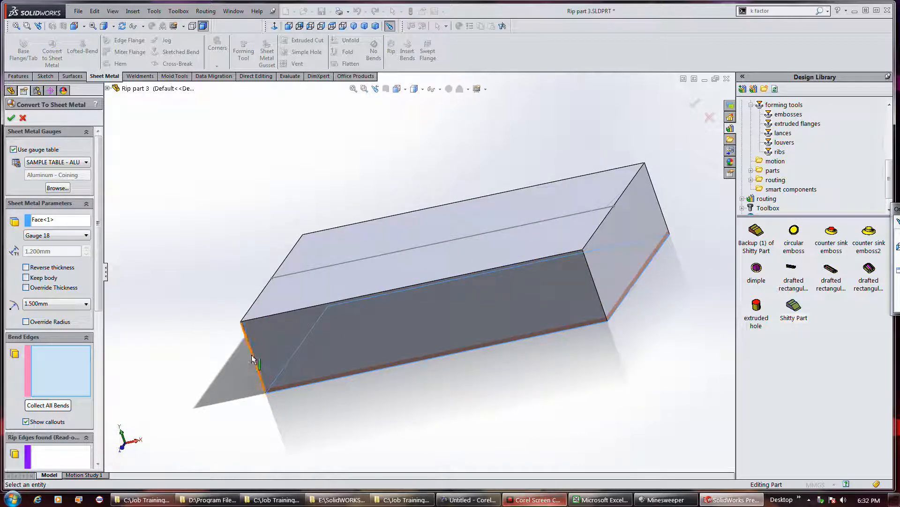
pyautogui.moveTo(100, 297); pyautogui.dragTo(100, 352)
pyautogui.click(64, 360)
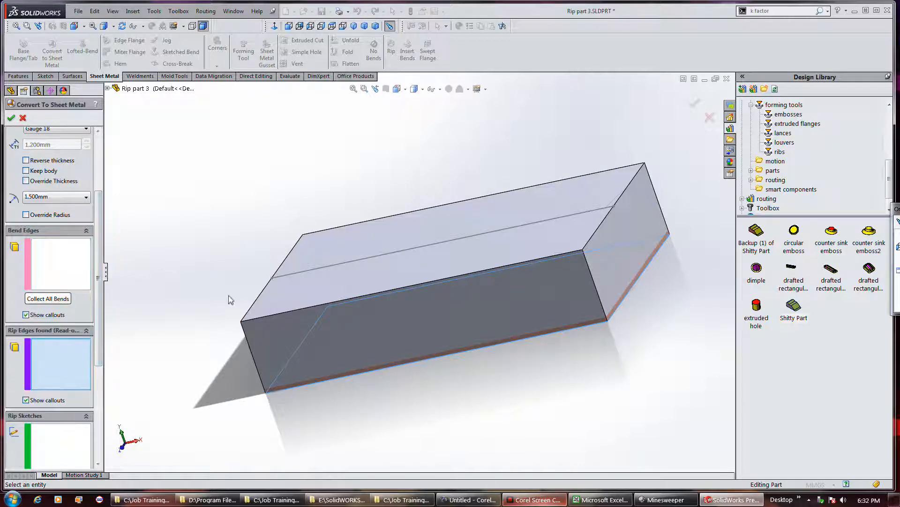
pyautogui.click(349, 264)
pyautogui.click(328, 264)
pyautogui.click(326, 267)
pyautogui.click(325, 268)
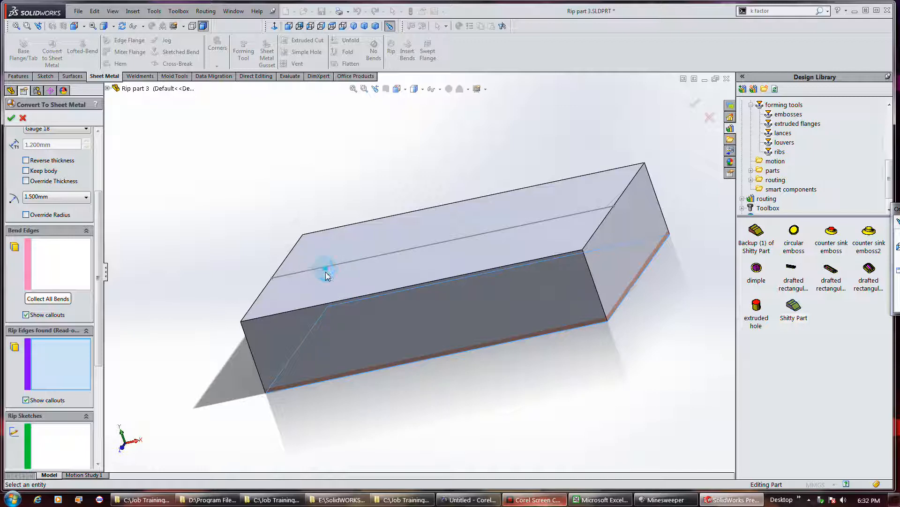
pyautogui.click(68, 432)
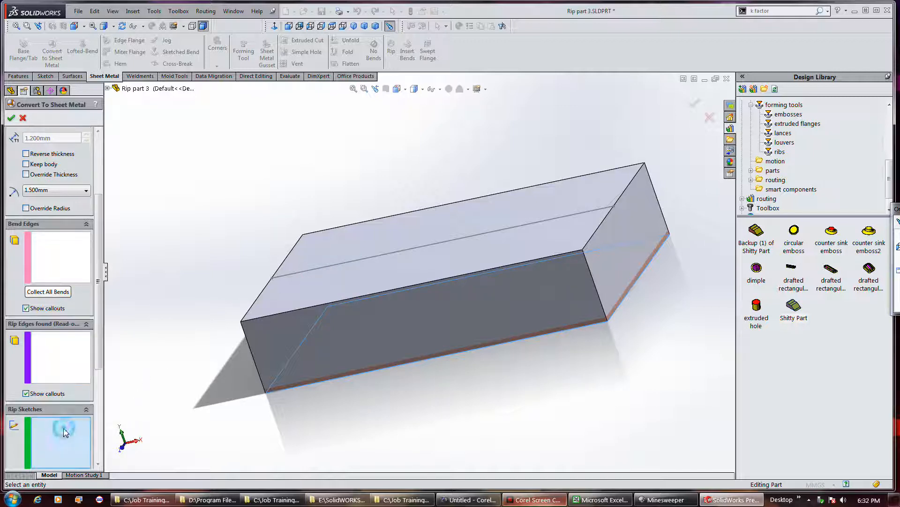
pyautogui.click(350, 264)
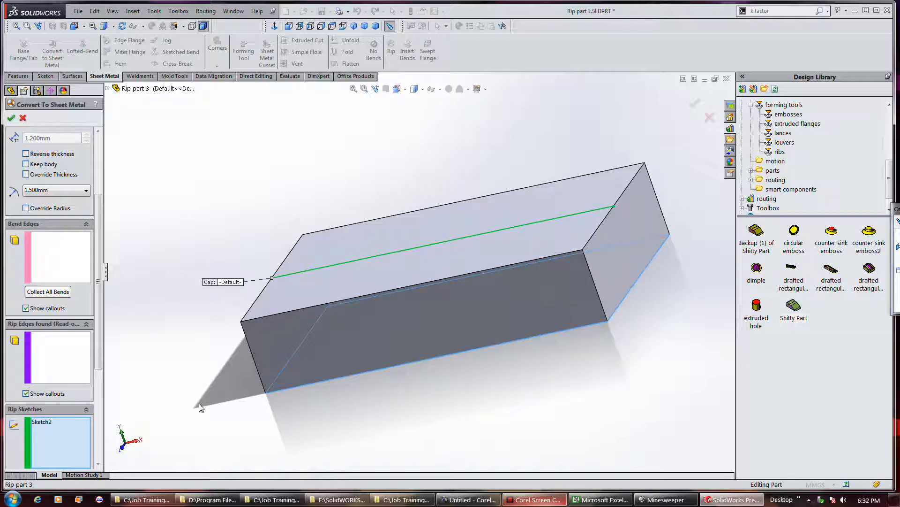
# - Add the four edges around the bottom face as bend edges
pyautogui.click(65, 277)
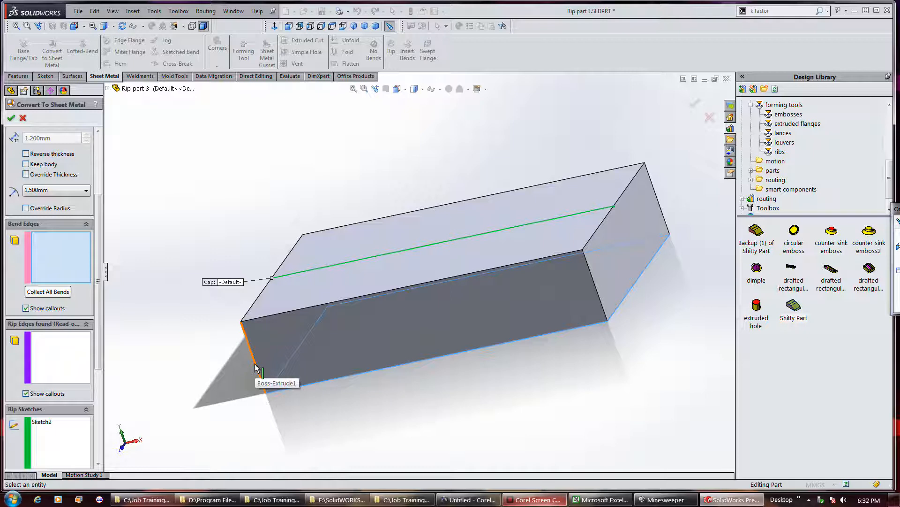
pyautogui.click(340, 380)
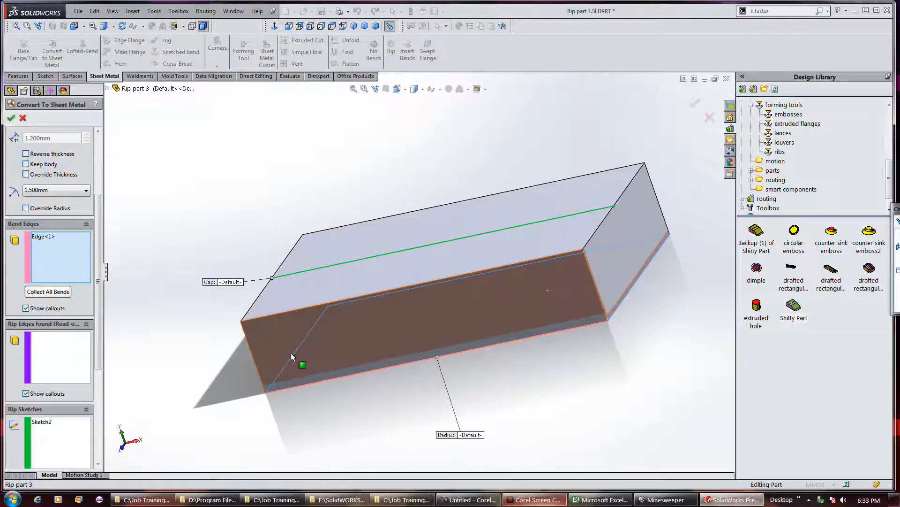
pyautogui.click(293, 360)
pyautogui.click(395, 298)
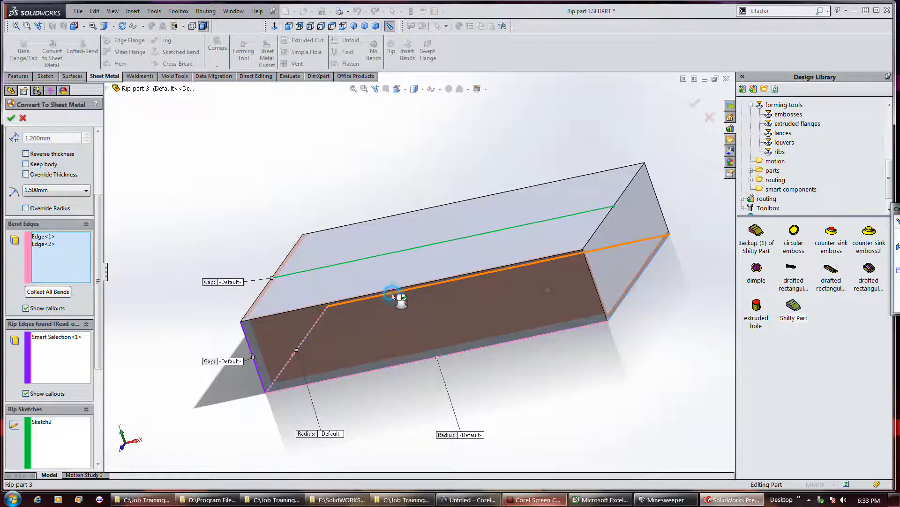
pyautogui.click(640, 283)
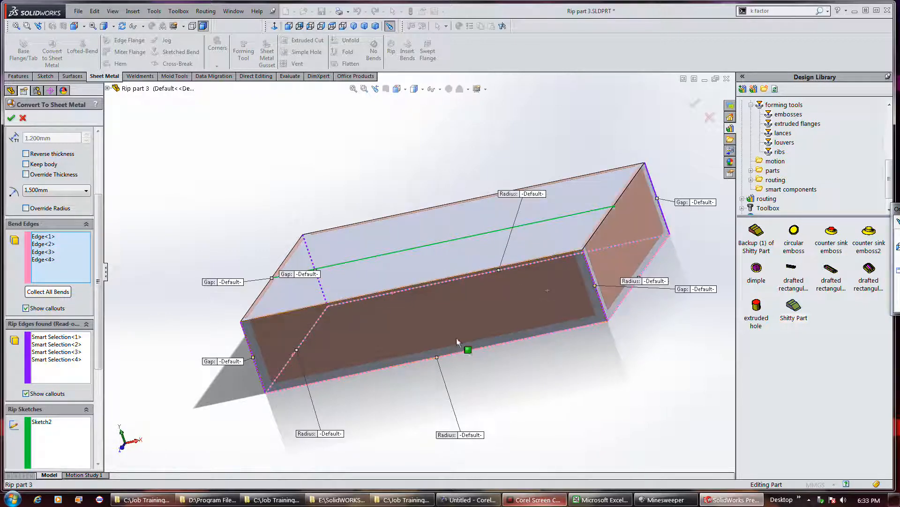
pyautogui.moveTo(351, 279); pyautogui.dragTo(411, 288, button='middle')
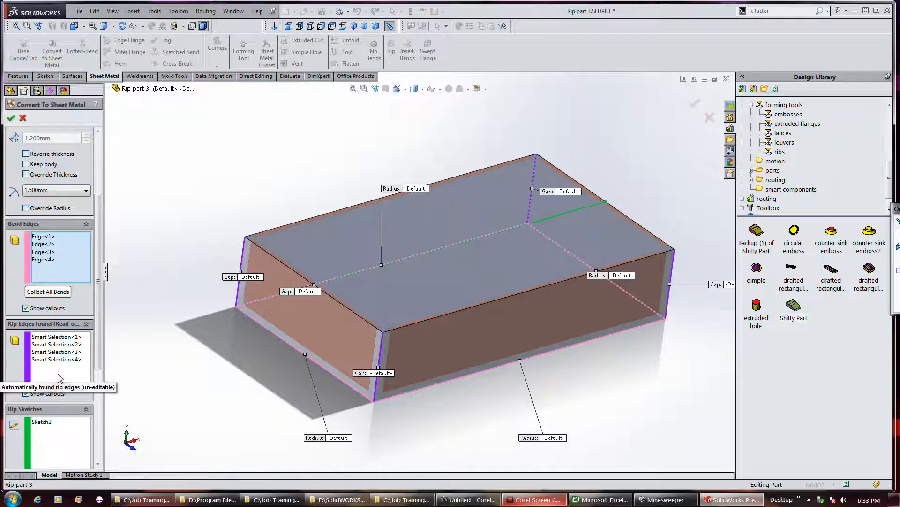
# - Add the two long edges of the top face as bend edges and apply the sheet metal conversion
pyautogui.click(60, 378)
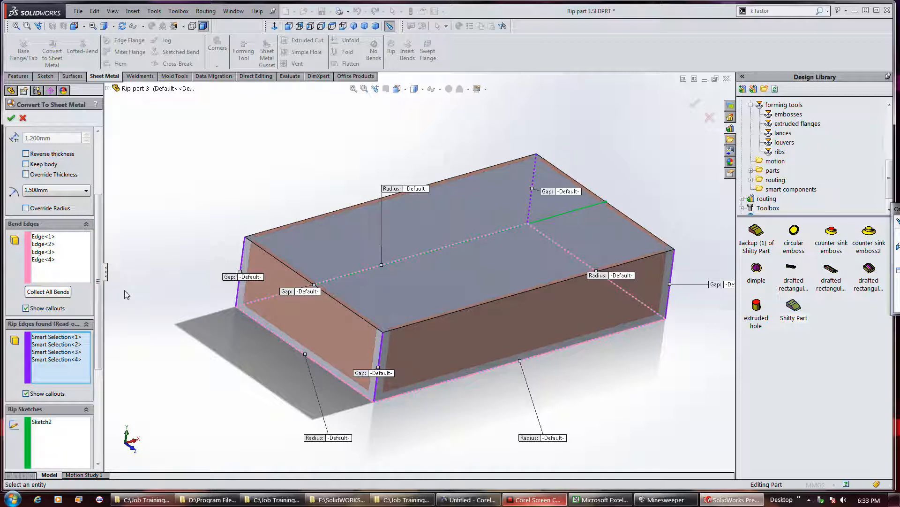
pyautogui.click(55, 275)
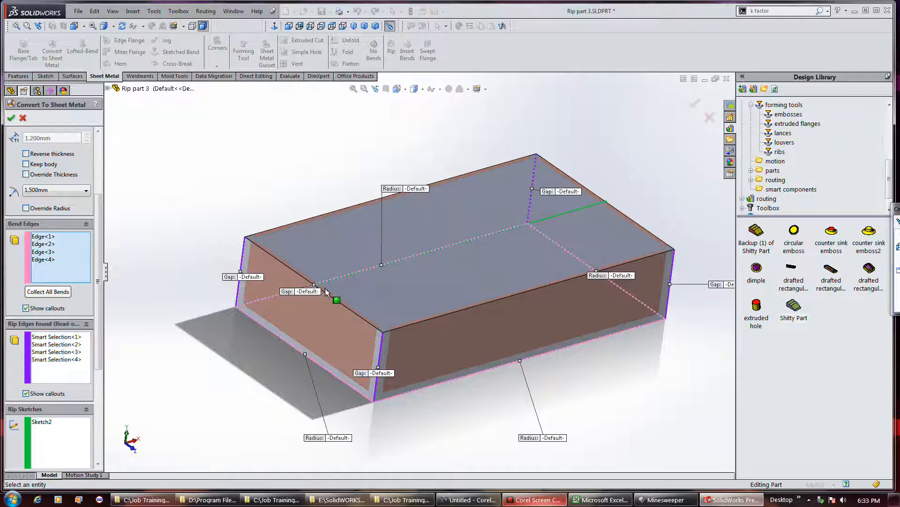
pyautogui.click(490, 305)
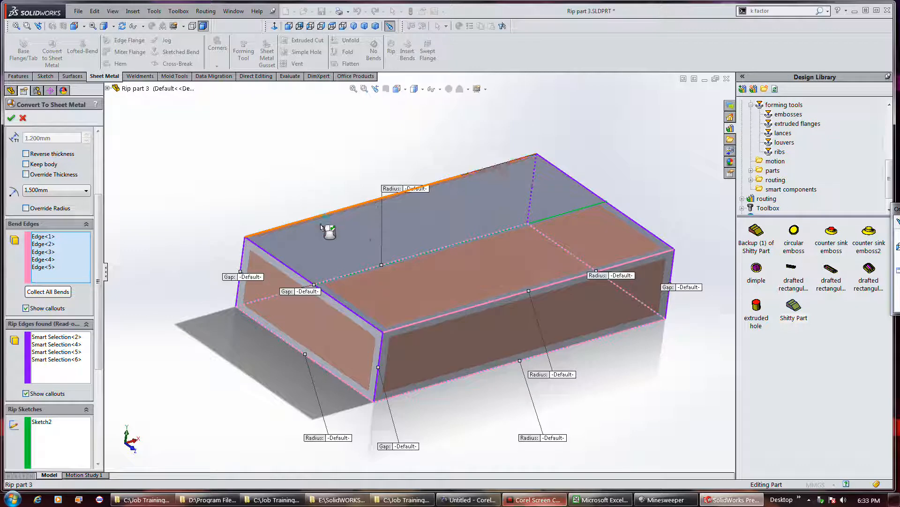
pyautogui.click(310, 325)
pyautogui.moveTo(525, 367); pyautogui.dragTo(520, 406, button='middle')
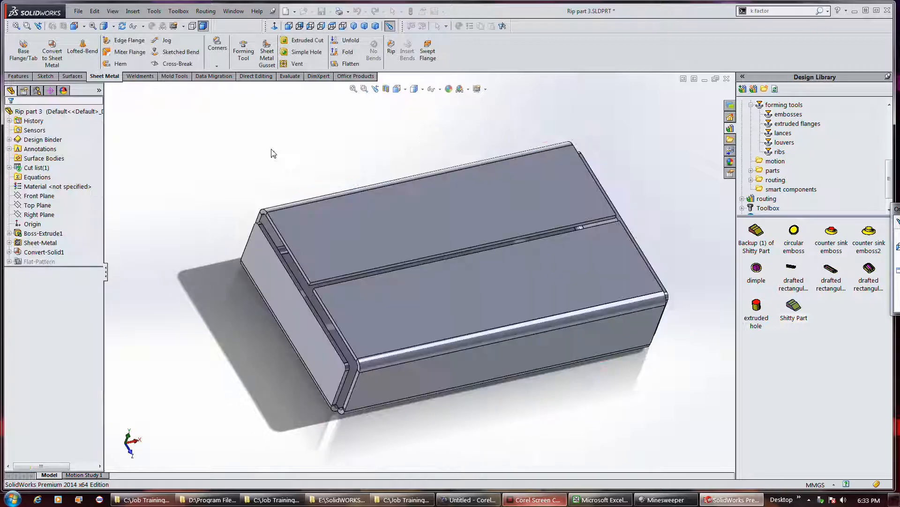
# - Flatten the converted part to check its flat pattern, and return it to the folded state
pyautogui.moveTo(701, 227); pyautogui.dragTo(686, 203, button='middle')
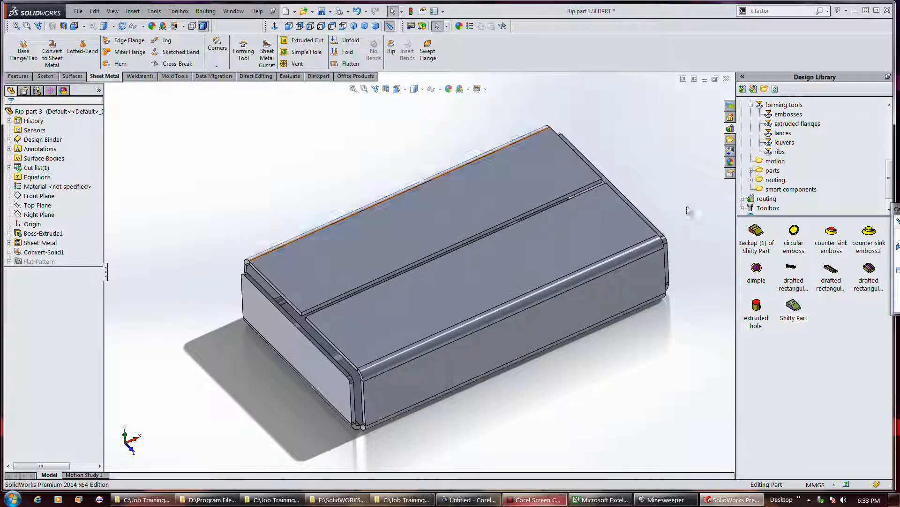
pyautogui.click(348, 63)
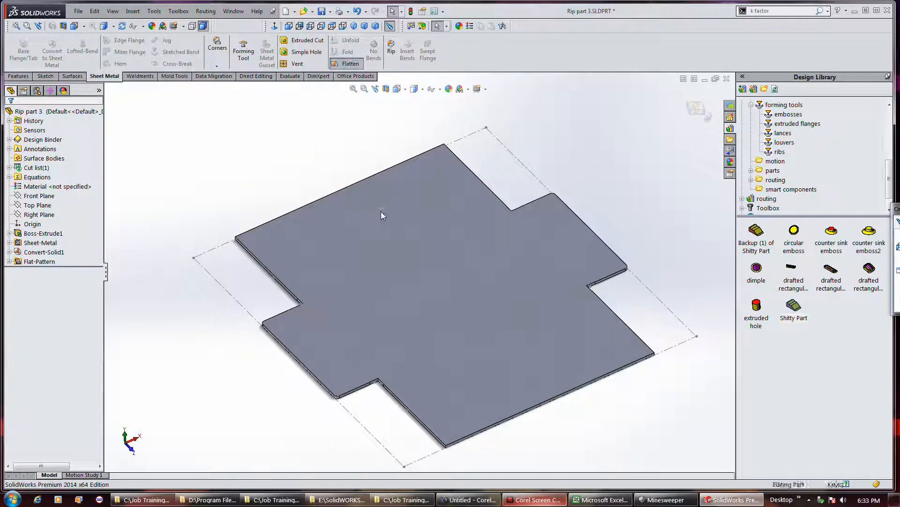
pyautogui.click(350, 63)
pyautogui.moveTo(403, 277)
pyautogui.mouseDown(button='middle')
pyautogui.moveTo(454, 269)
pyautogui.moveTo(412, 281)
pyautogui.mouseUp(button='middle')
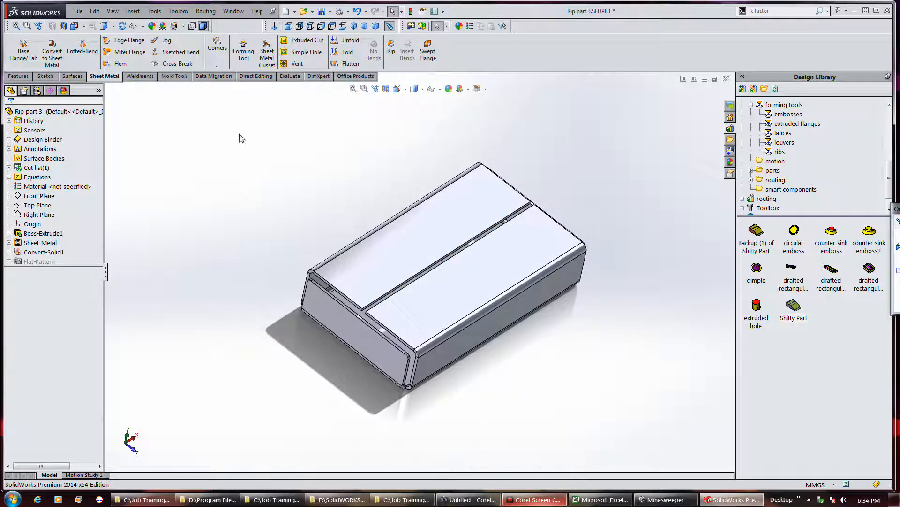